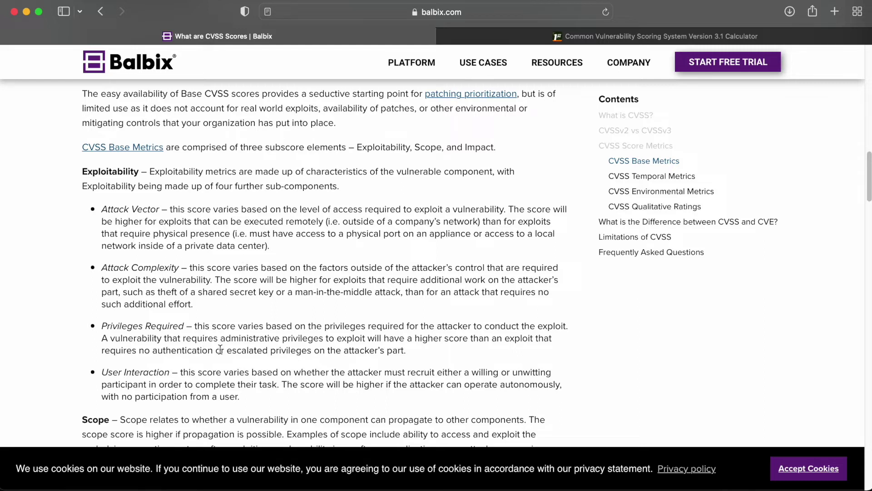
Read the Balbix article's explanations of the CVSS Base Metrics and CVSS Temporal Metrics.
scroll(162, 385, down, 1)
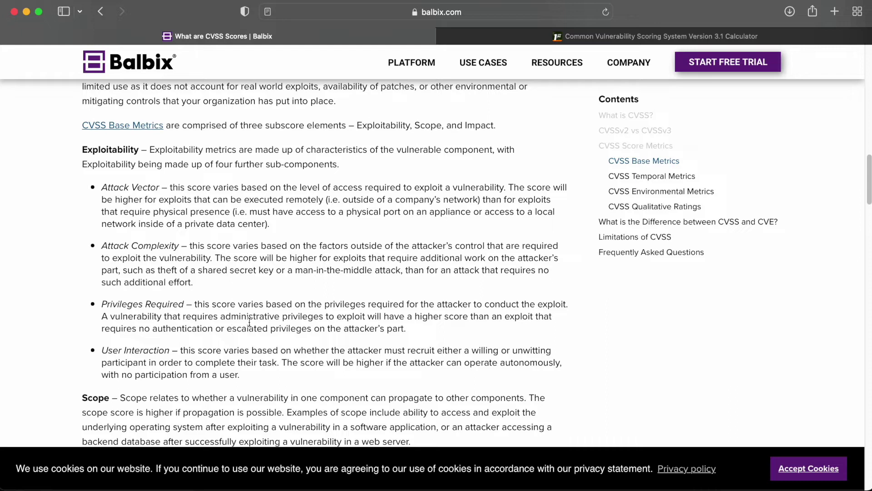
scroll(175, 351, down, 5)
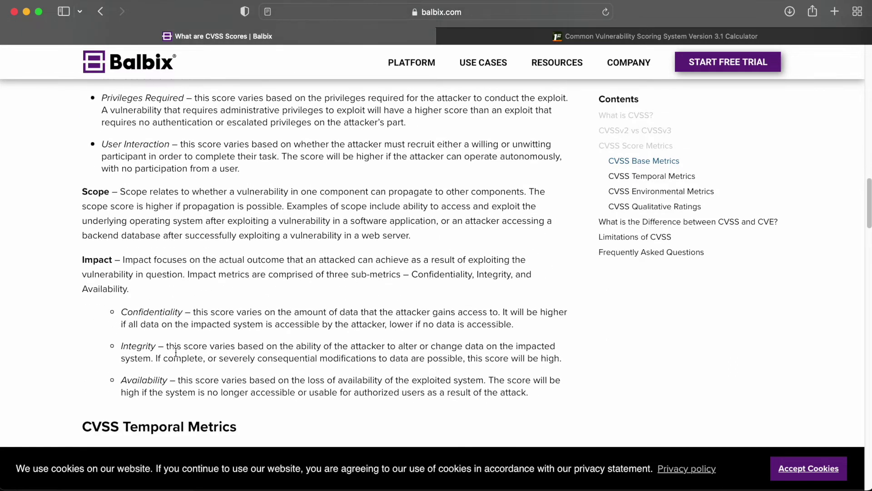
scroll(176, 352, up, 1)
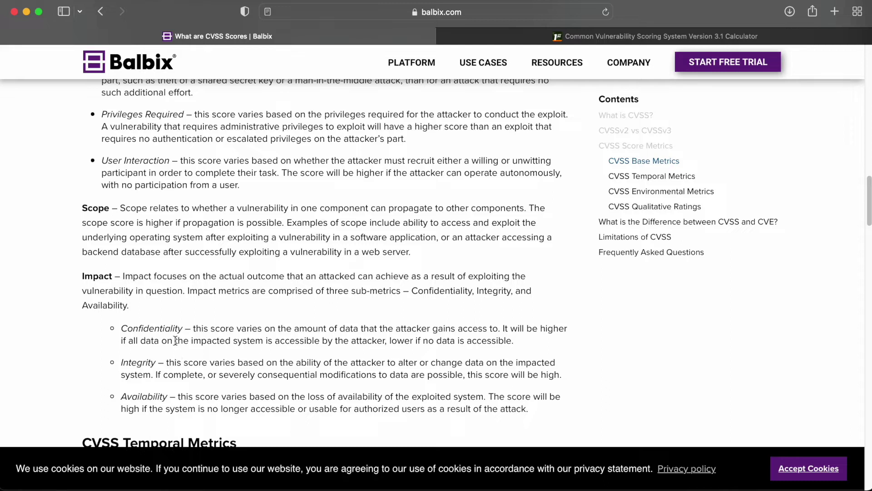
scroll(190, 333, down, 1)
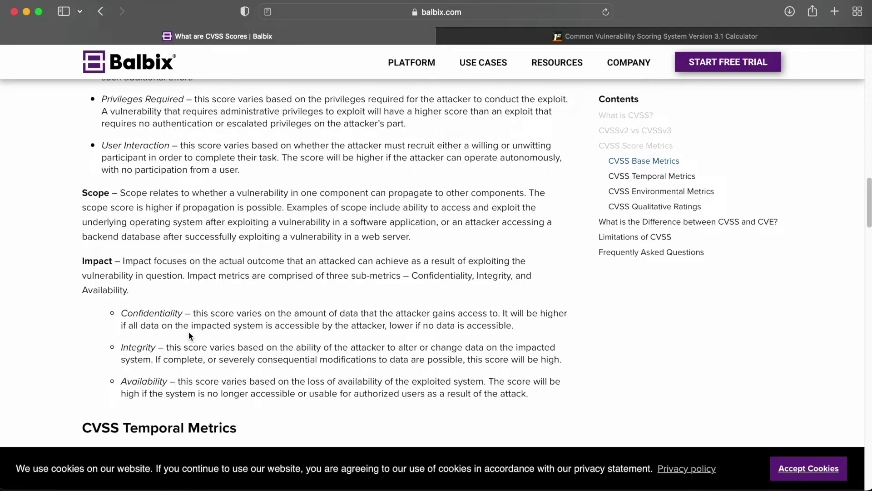
scroll(189, 334, down, 3)
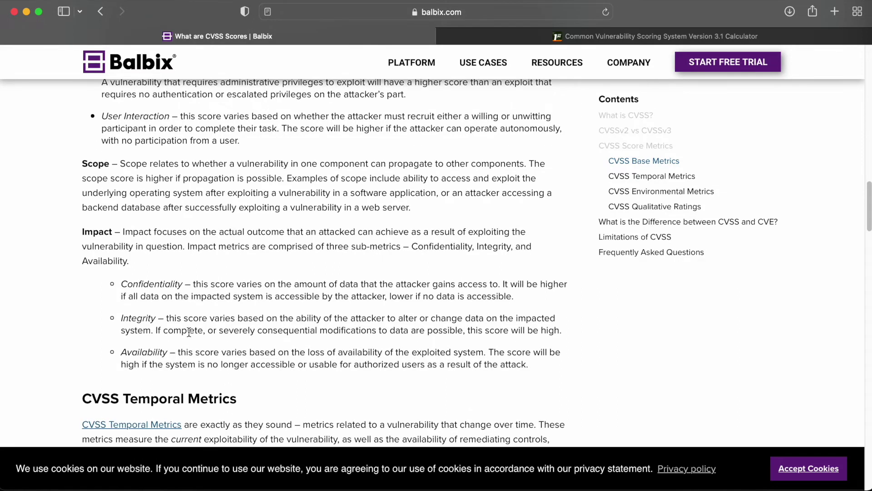
scroll(274, 339, down, 7)
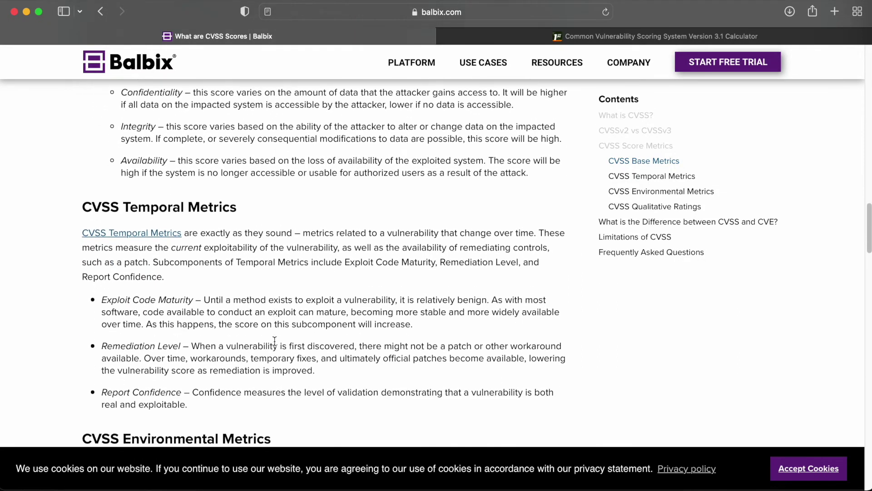
In the CVSS 3.1 calculator, set Attack Vector to Network, Attack Complexity to Low, Privileges Required to Low and User Interaction to None.
click(459, 32)
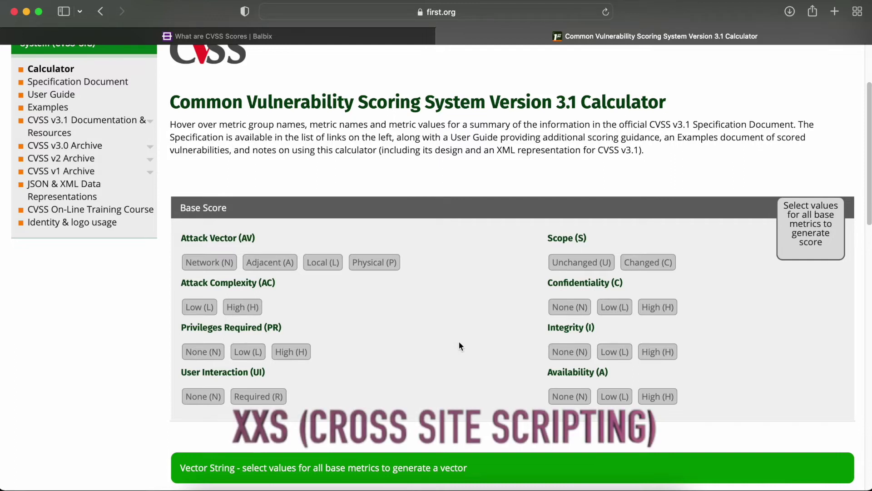
mouse_move(422, 331)
mouse_move(265, 245)
click(229, 268)
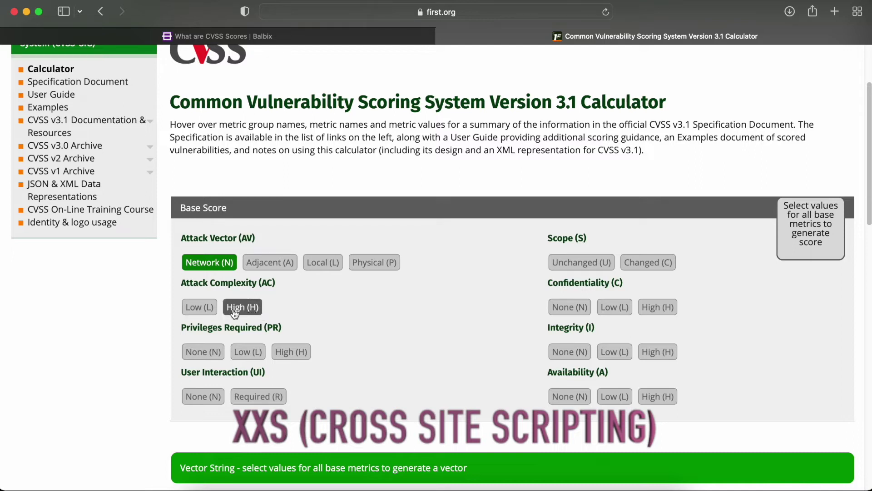
click(208, 310)
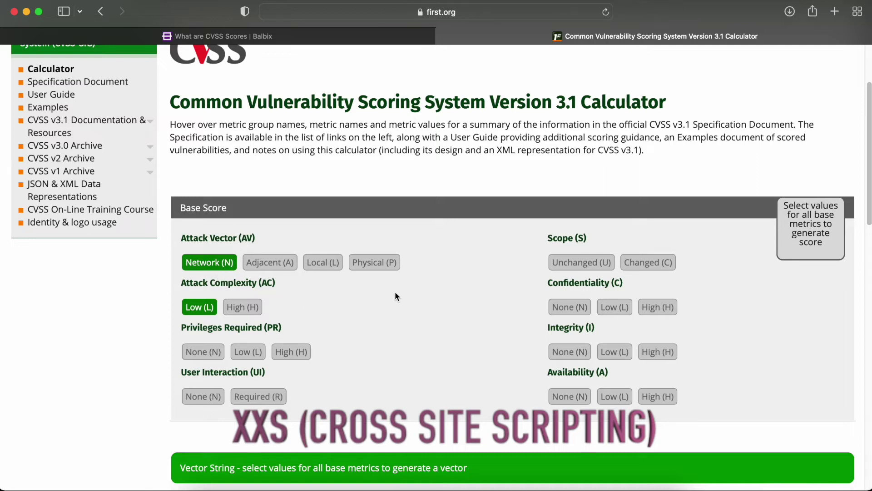
click(249, 352)
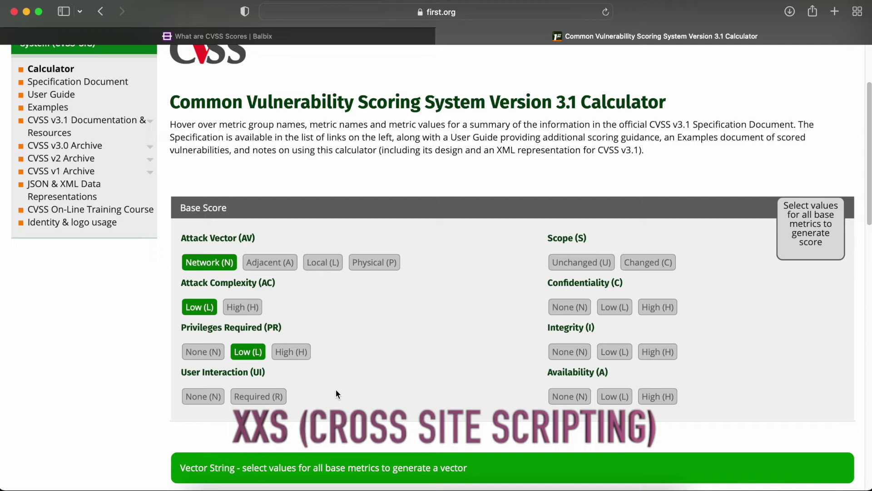
click(219, 403)
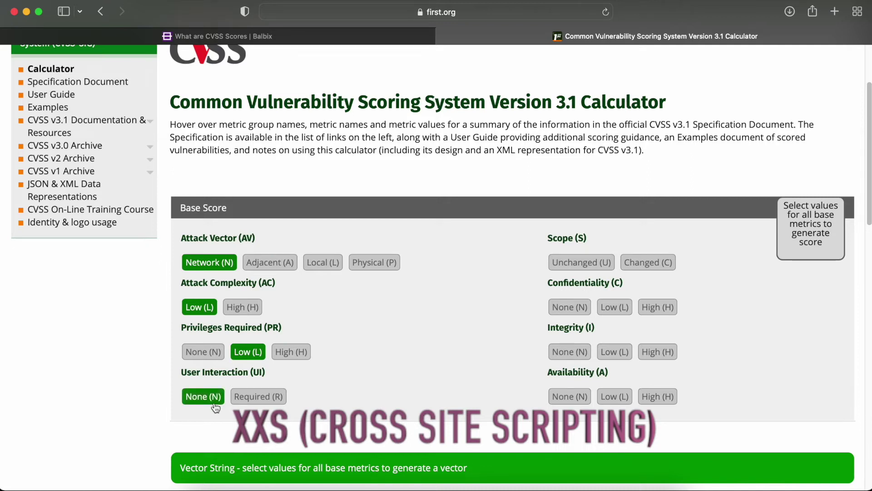
mouse_move(261, 406)
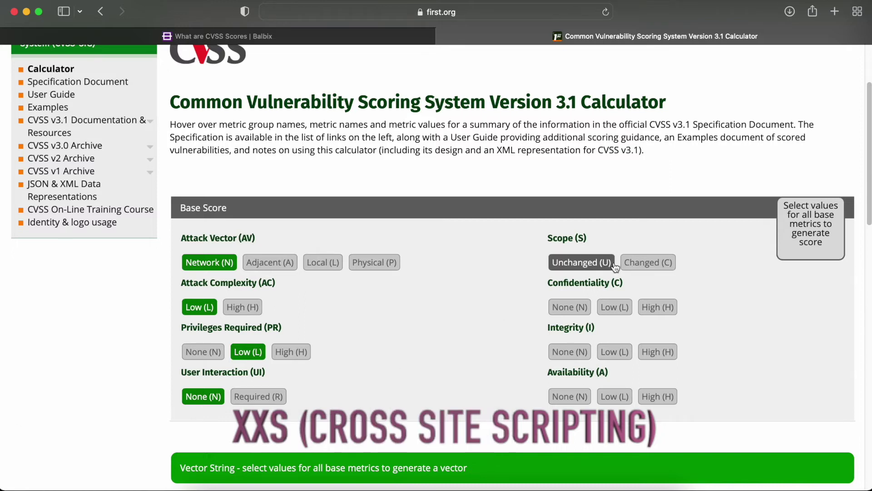
Set Scope to Unchanged, Confidentiality to Low, Integrity to High and Availability to Low.
mouse_move(615, 266)
click(594, 271)
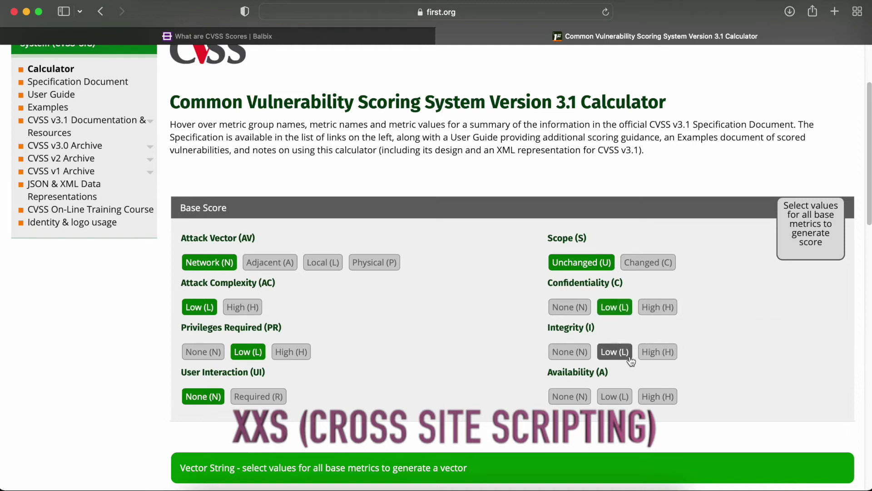
click(674, 355)
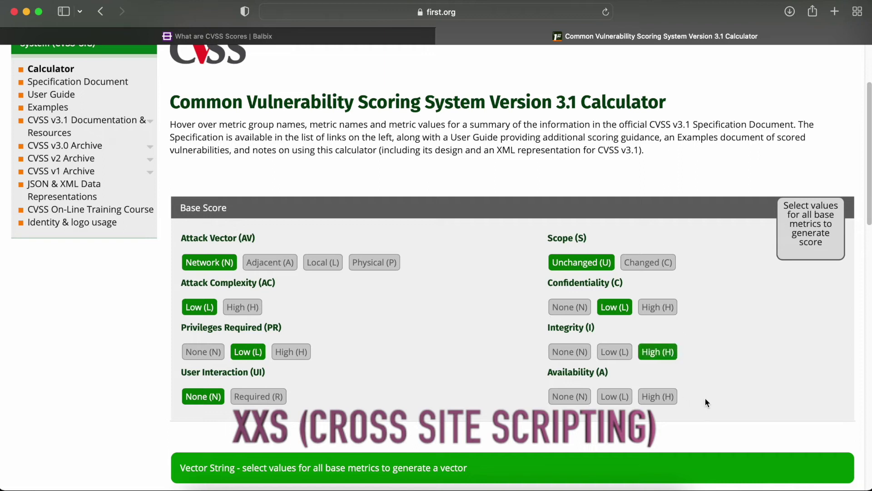
click(620, 400)
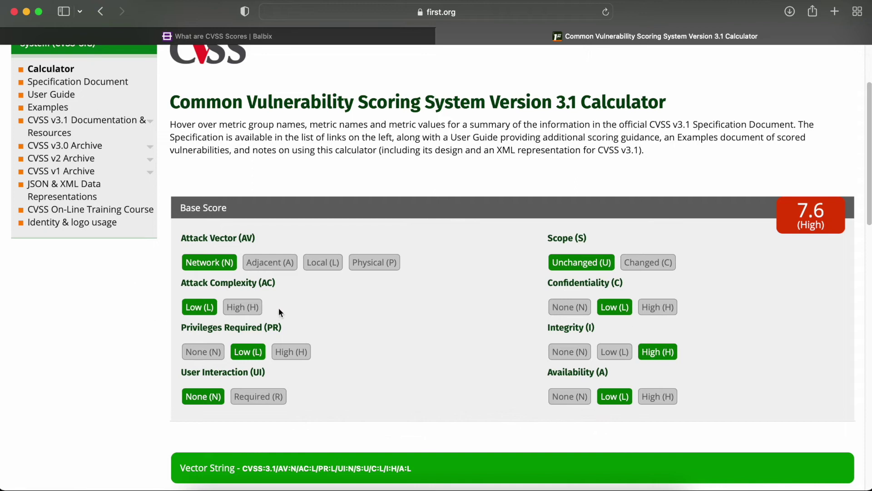
Compare the base score with Privileges Required at High and at None, and restore it to Low.
click(300, 352)
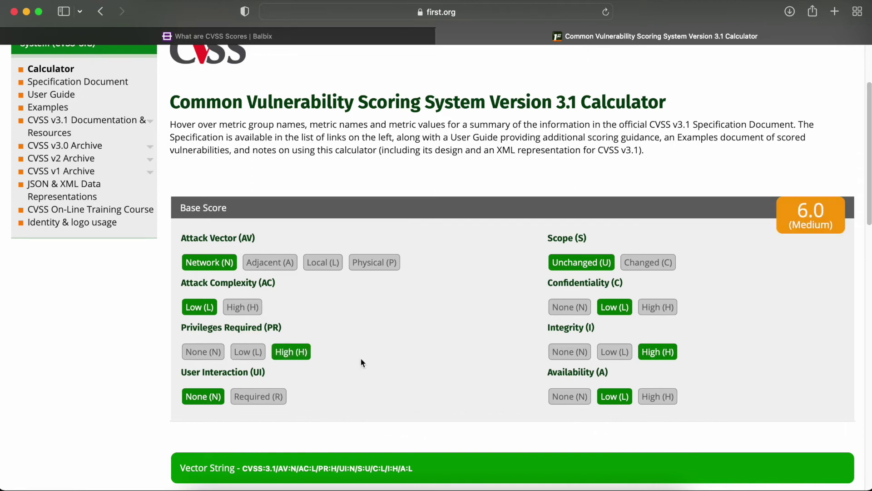
click(800, 210)
click(247, 352)
click(217, 362)
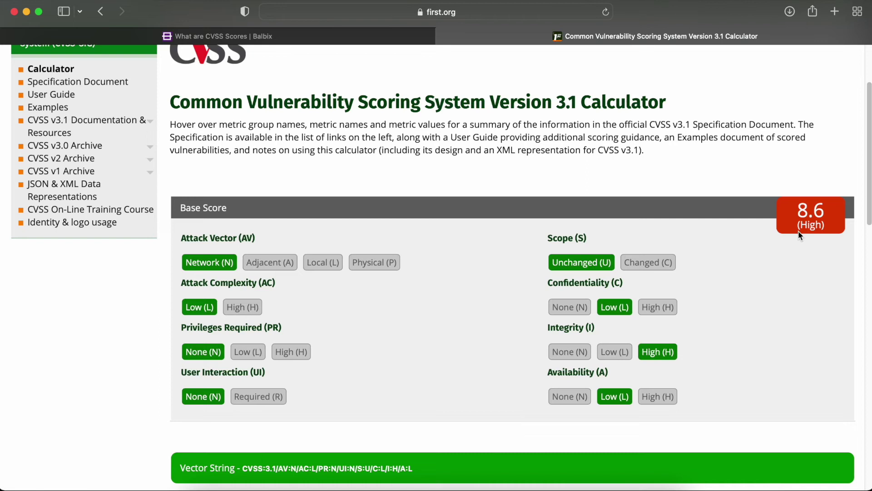
click(248, 349)
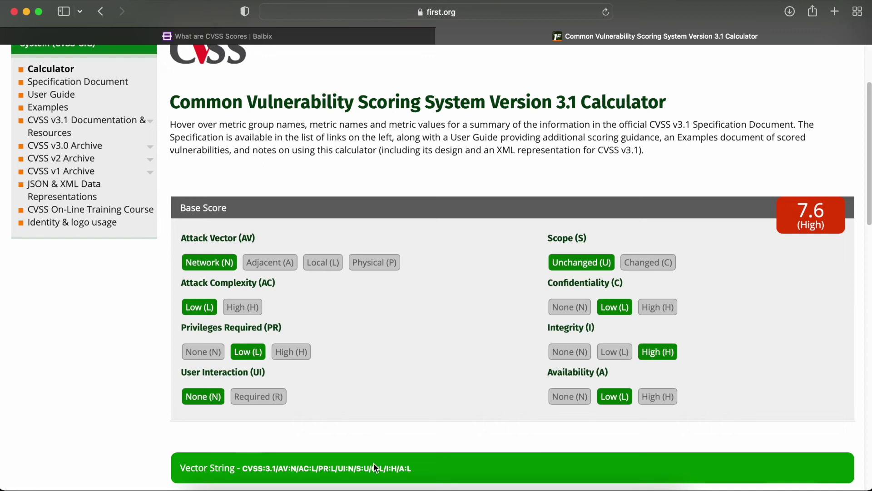
Highlight the generated vector string beneath the base metrics to examine it, and clear the selection.
click(407, 464)
drag(406, 464, 247, 467)
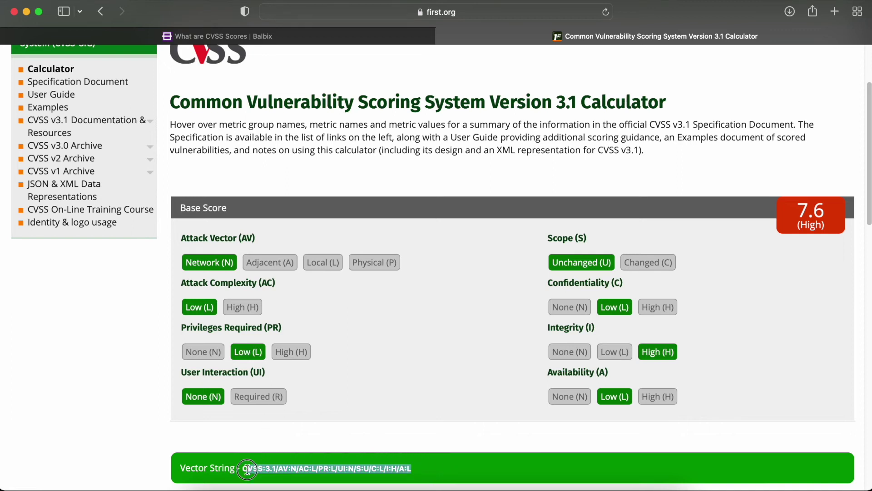
click(246, 470)
scroll(246, 472, down, 3)
scroll(247, 468, down, 2)
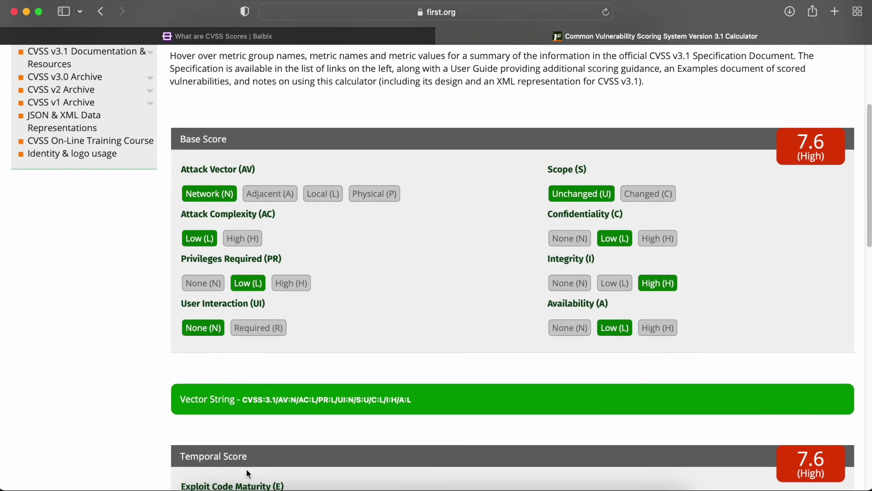
triple_click(287, 404)
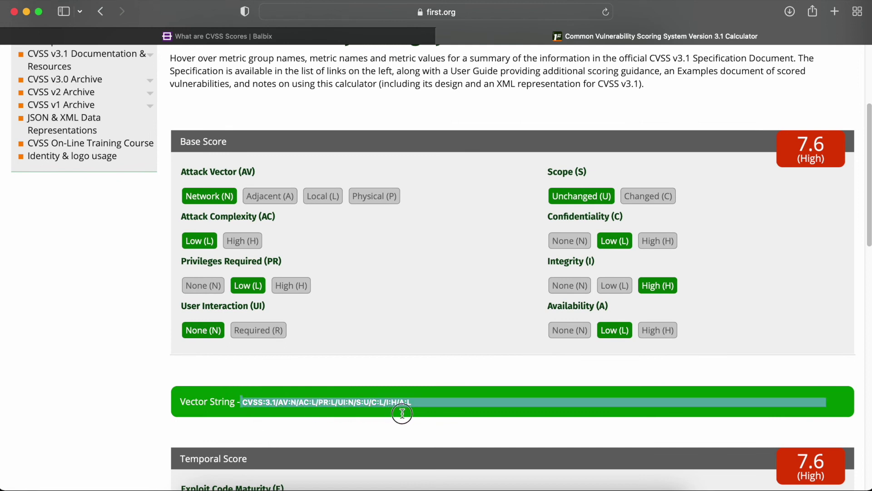
click(429, 412)
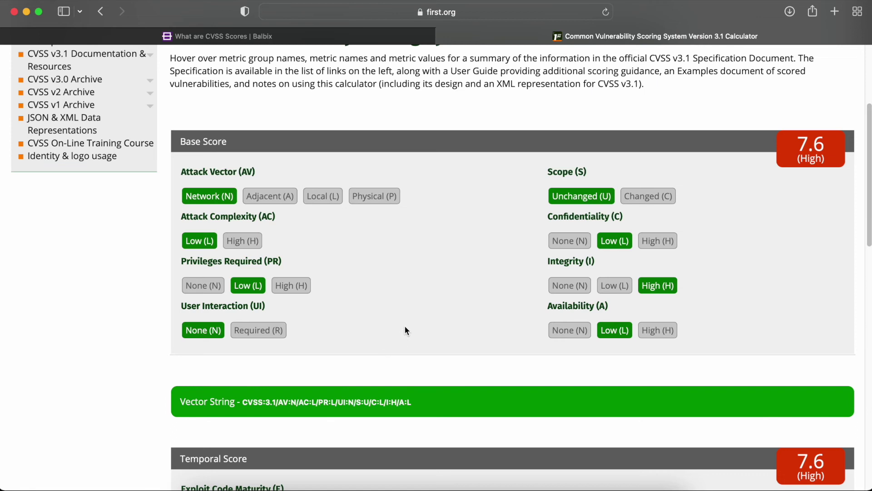
Set Confidentiality to High, try Availability at High and return it to Low, and check the base score.
scroll(401, 317, up, 1)
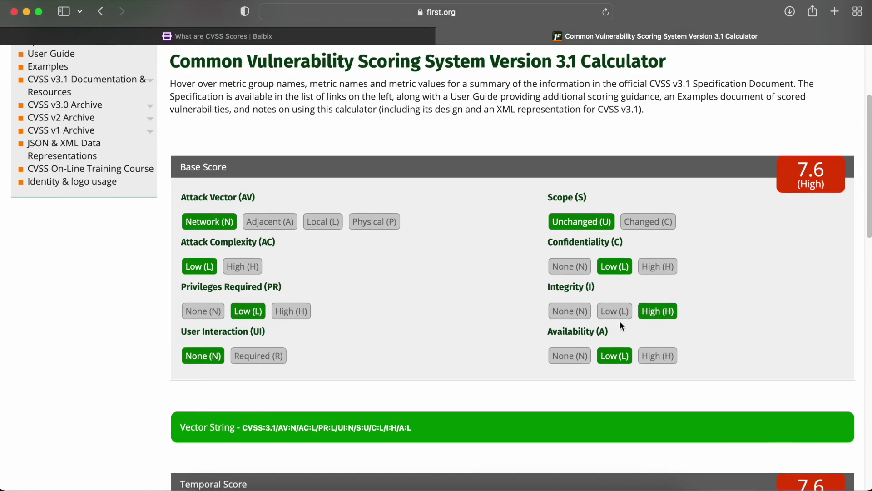
click(660, 268)
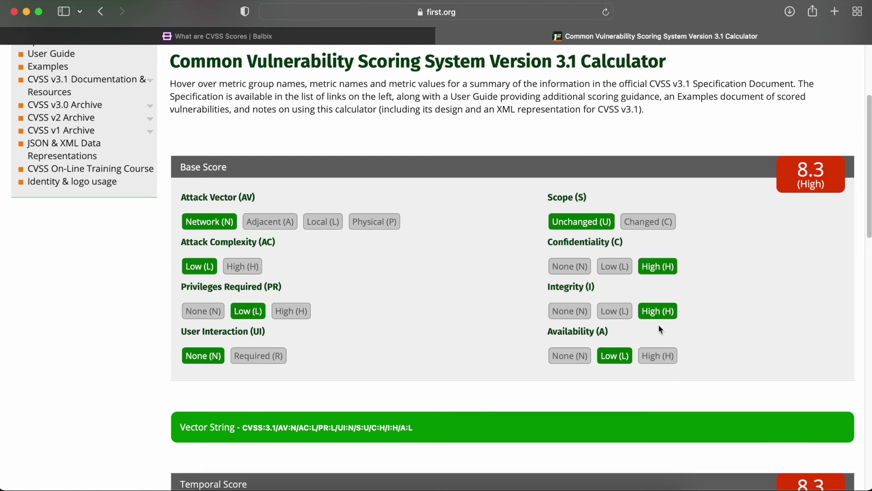
click(661, 358)
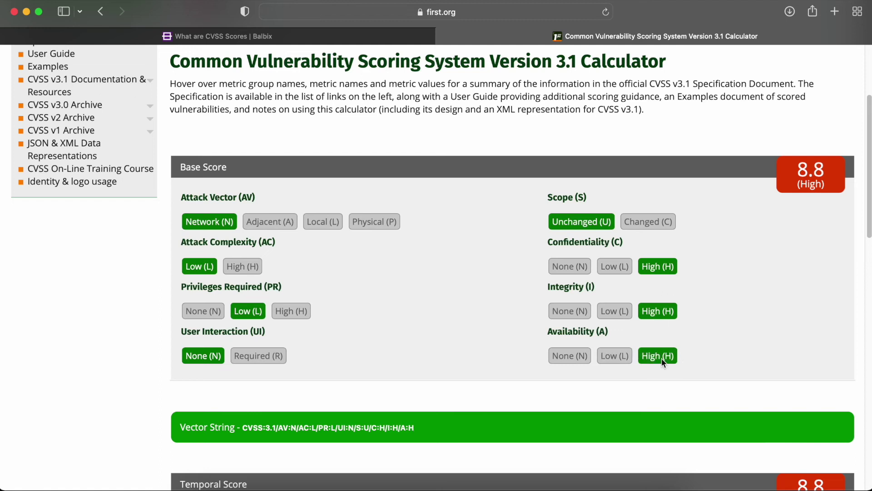
click(608, 357)
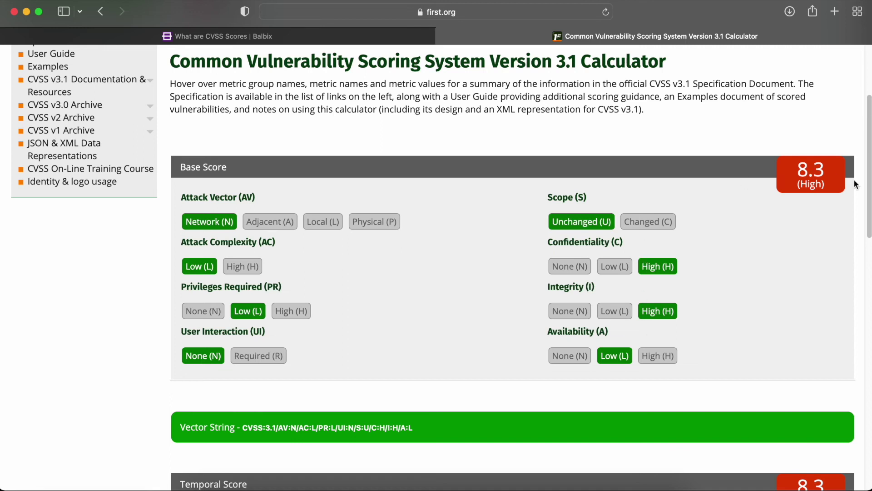
double_click(811, 173)
click(751, 196)
Set Privileges Required to None and Attack Vector to Local.
click(194, 313)
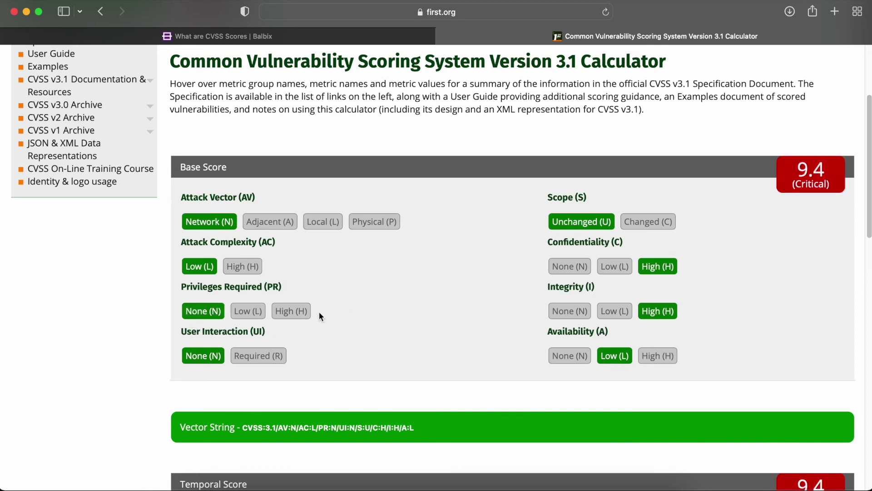
click(329, 226)
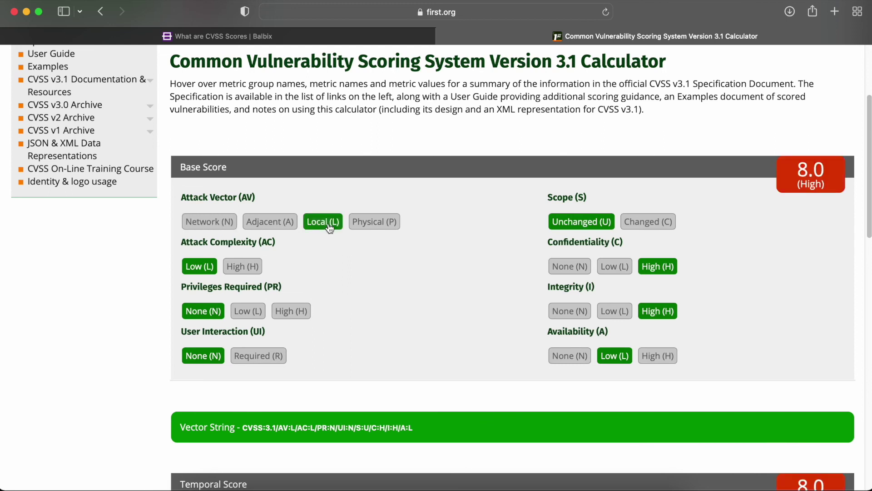